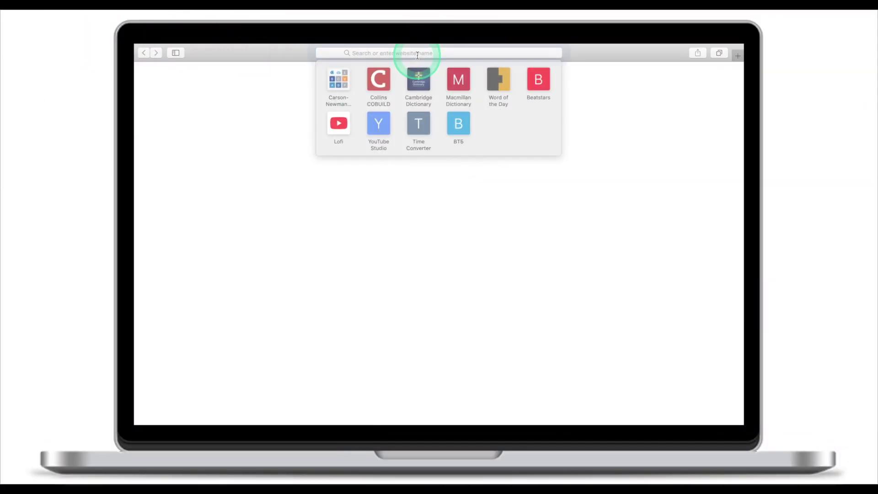
Go to canva.com from Safari's address bar, entering 'can' and accepting the autocompletion
{"action": "type", "text": "can"}
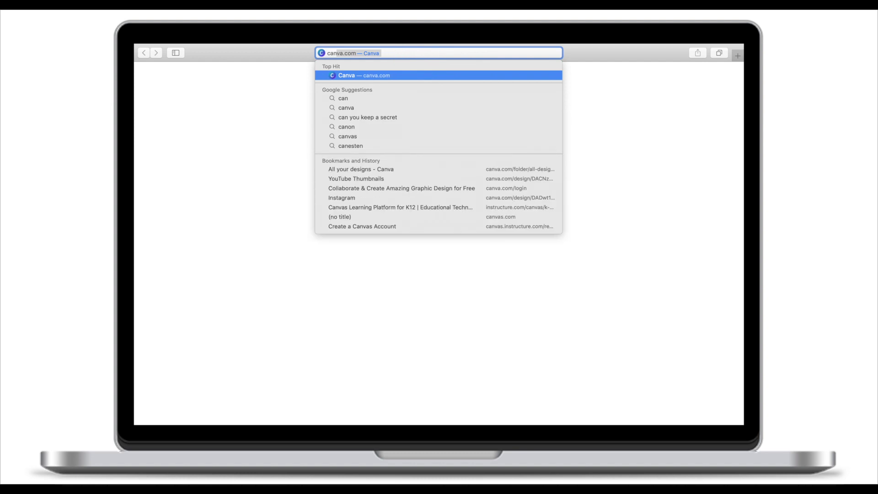
{"action": "key", "text": "Return"}
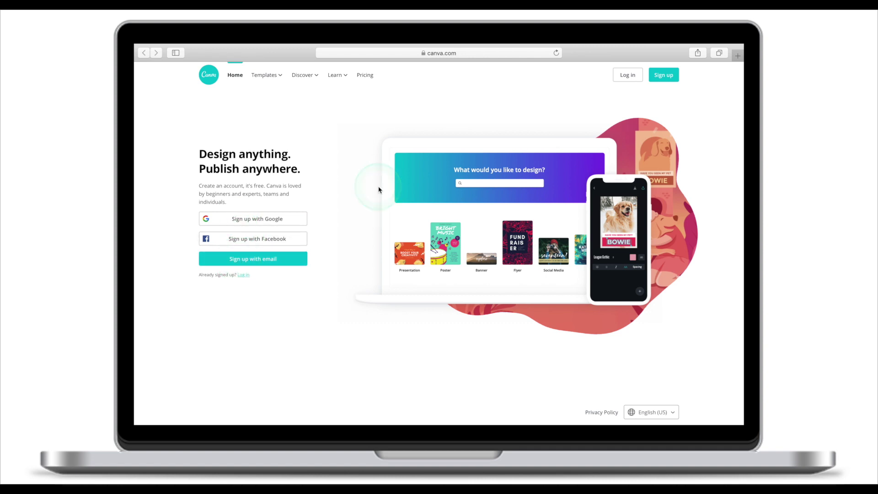
Log in to Canva and start a design search with 're'
{"action": "left_click", "coordinate": [634, 76]}
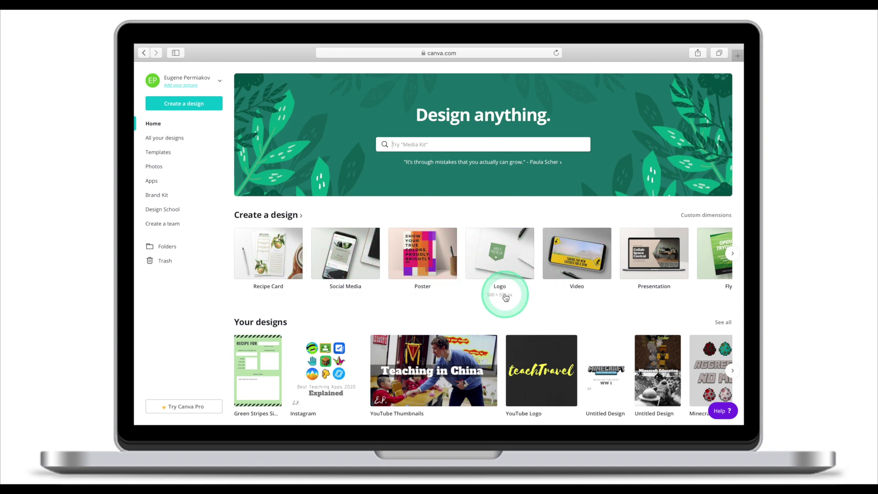
{"action": "scroll", "coordinate": [503, 293], "scroll_direction": "down", "scroll_amount": 1}
{"action": "scroll", "coordinate": [482, 346], "scroll_direction": "up", "scroll_amount": 1}
{"action": "scroll", "coordinate": [455, 319], "scroll_direction": "down", "scroll_amount": 1}
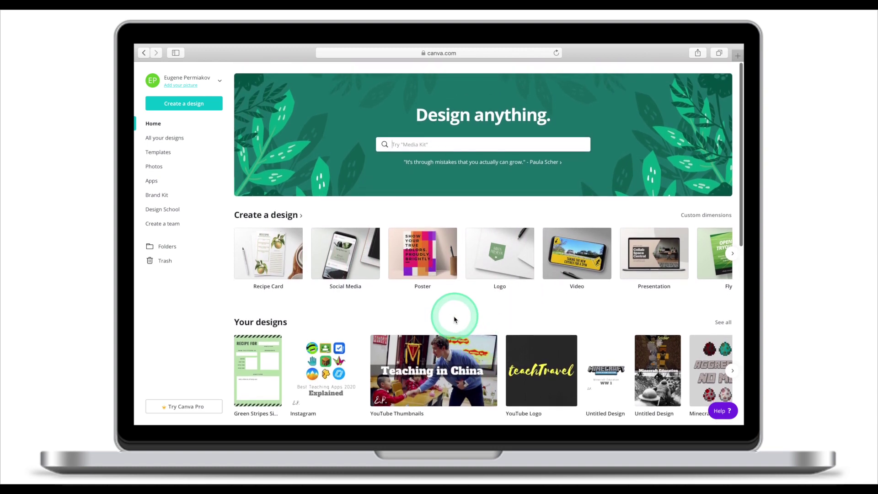
{"action": "left_click", "coordinate": [421, 144]}
{"action": "type", "text": "rece"}
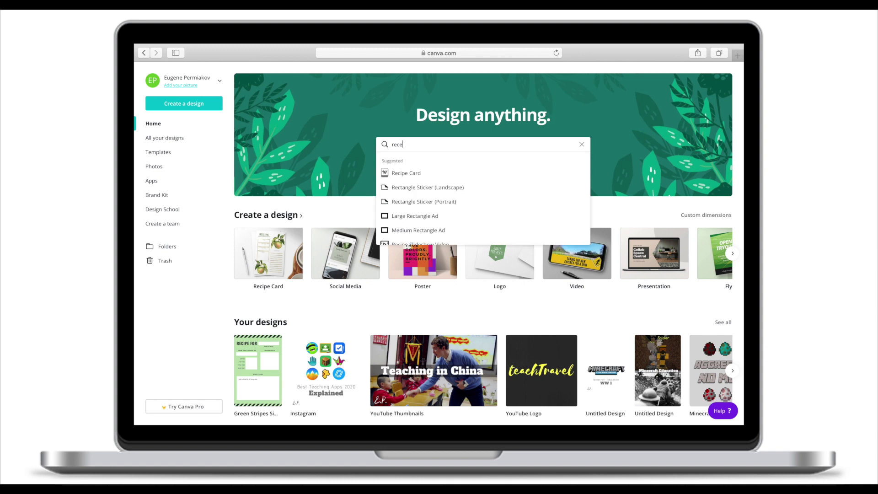
Pick the Recipe Card suggestion and scroll through the recipe card templates
{"action": "left_click", "coordinate": [420, 173]}
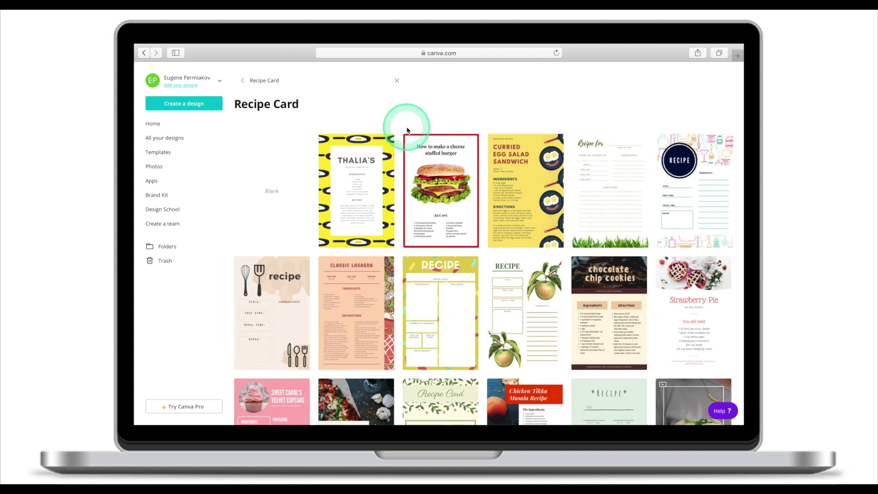
{"action": "scroll", "coordinate": [440, 164], "scroll_direction": "down", "scroll_amount": 10}
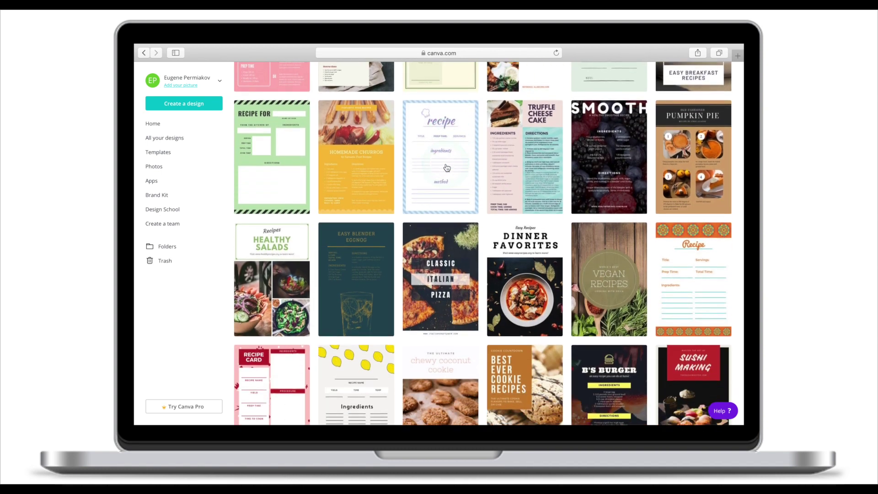
{"action": "scroll", "coordinate": [447, 168], "scroll_direction": "down", "scroll_amount": 8}
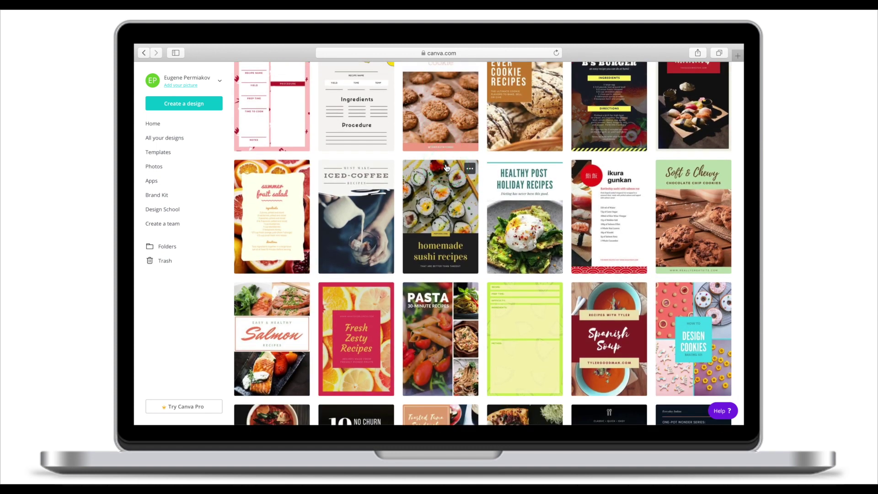
{"action": "scroll", "coordinate": [447, 168], "scroll_direction": "down", "scroll_amount": 2}
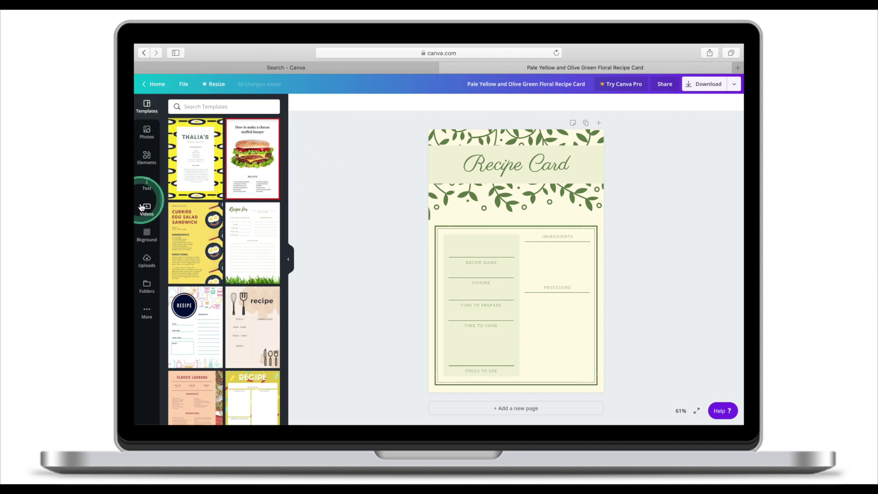
Open the Pale Yellow and Olive Green Floral Recipe Card template and show the text options
{"action": "scroll", "coordinate": [412, 220], "scroll_direction": "down", "scroll_amount": 1}
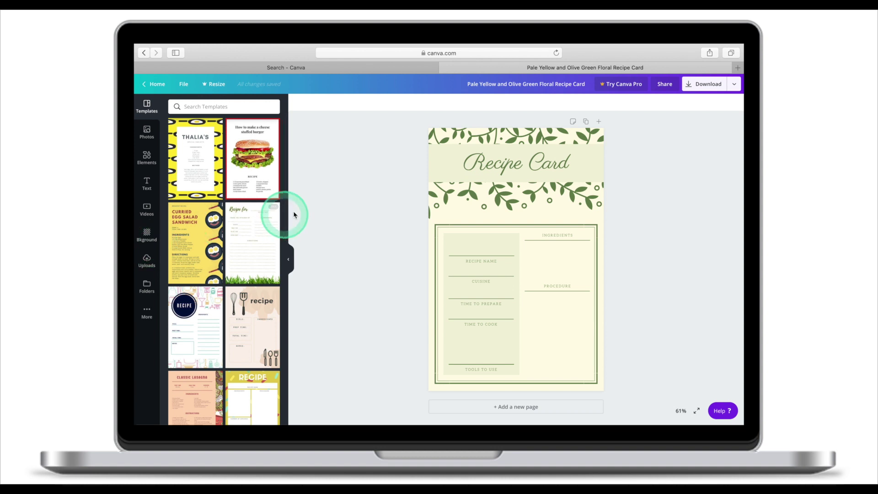
{"action": "left_click", "coordinate": [147, 183]}
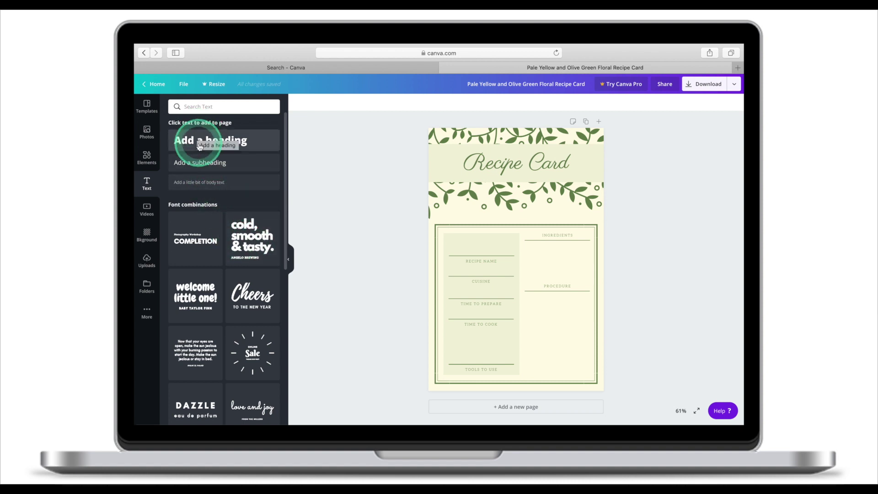
Place an 'Add a little bit of body text' box under Ingredients and open its font list
{"action": "scroll", "coordinate": [204, 172], "scroll_direction": "down", "scroll_amount": 5}
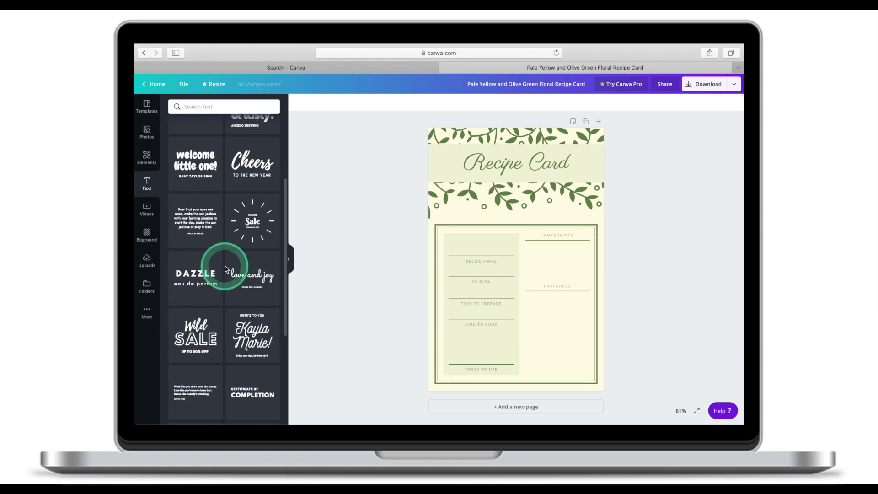
{"action": "scroll", "coordinate": [224, 270], "scroll_direction": "up", "scroll_amount": 5}
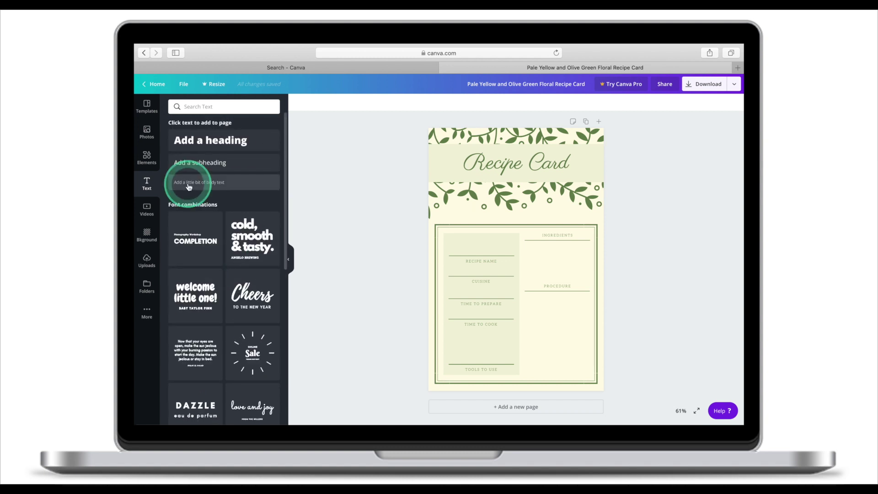
{"action": "left_click_drag", "start_coordinate": [210, 186], "coordinate": [539, 252]}
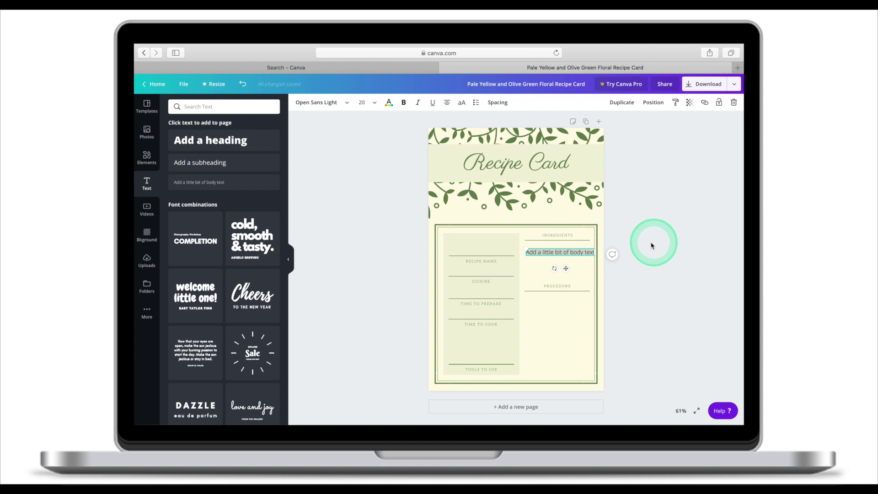
{"action": "left_click", "coordinate": [554, 251]}
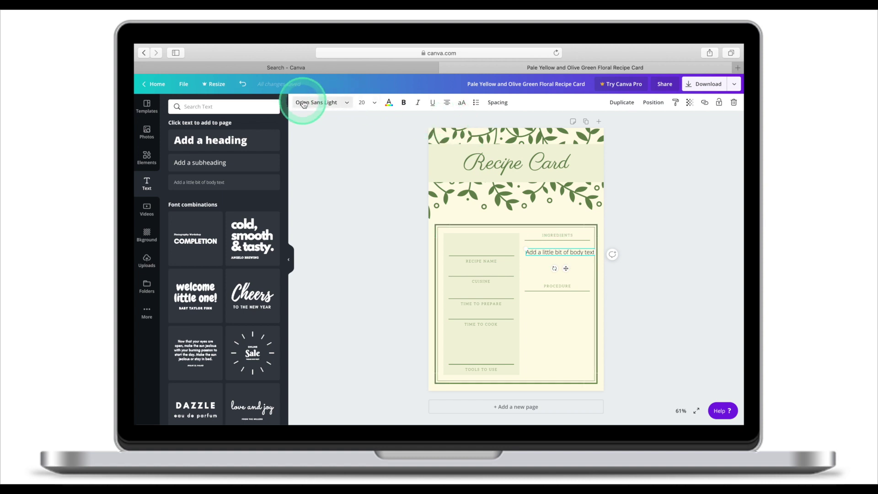
{"action": "left_click", "coordinate": [323, 103]}
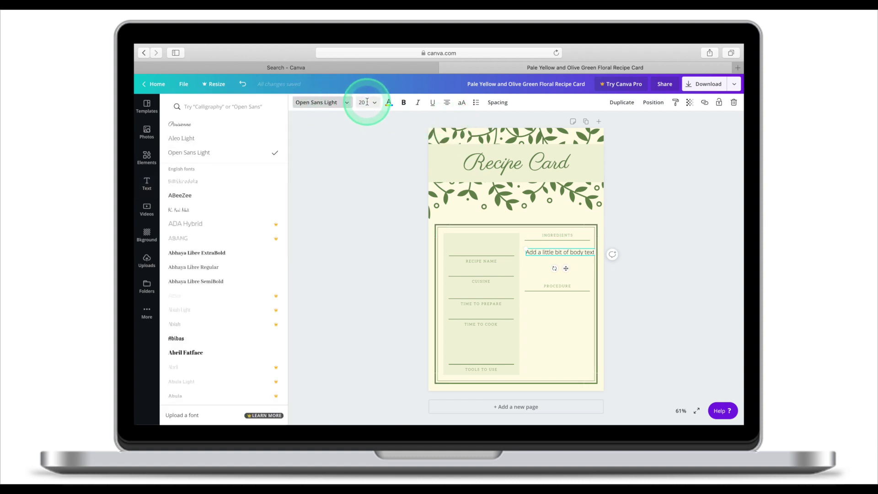
Search the Elements library for 'cake' graphics
{"action": "left_click", "coordinate": [150, 175]}
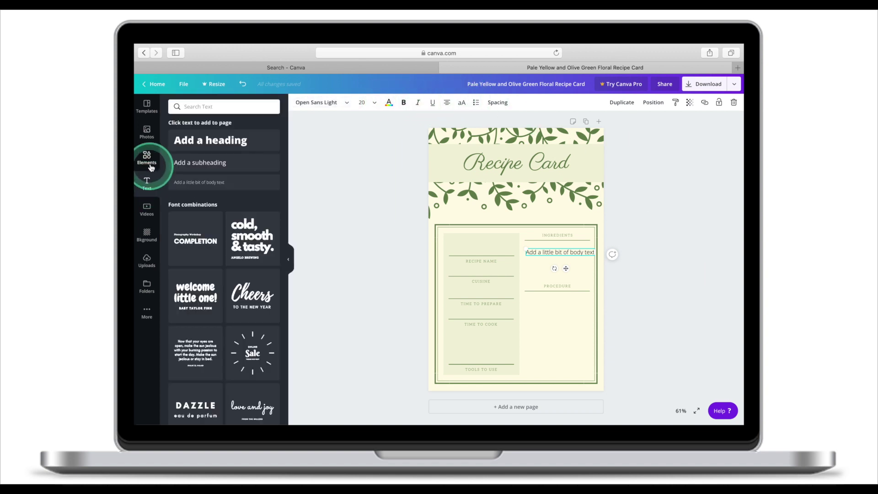
{"action": "left_click", "coordinate": [150, 160]}
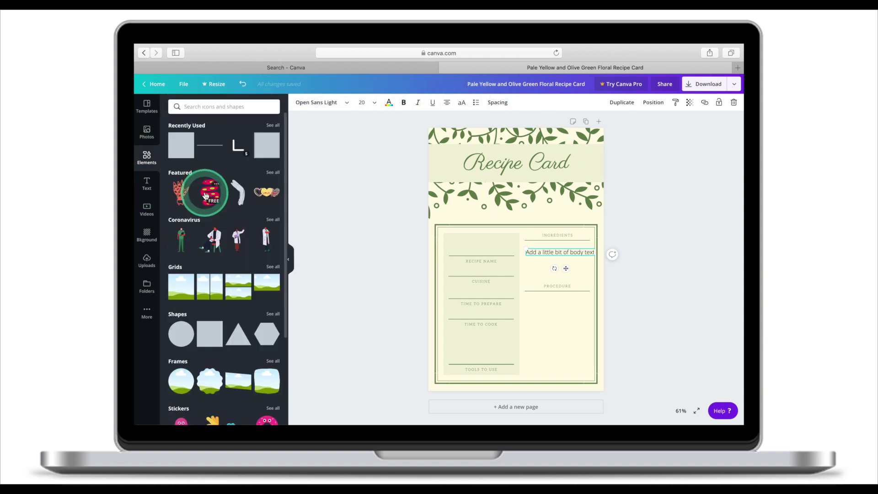
{"action": "scroll", "coordinate": [206, 193], "scroll_direction": "down", "scroll_amount": 5}
{"action": "scroll", "coordinate": [181, 290], "scroll_direction": "down", "scroll_amount": 3}
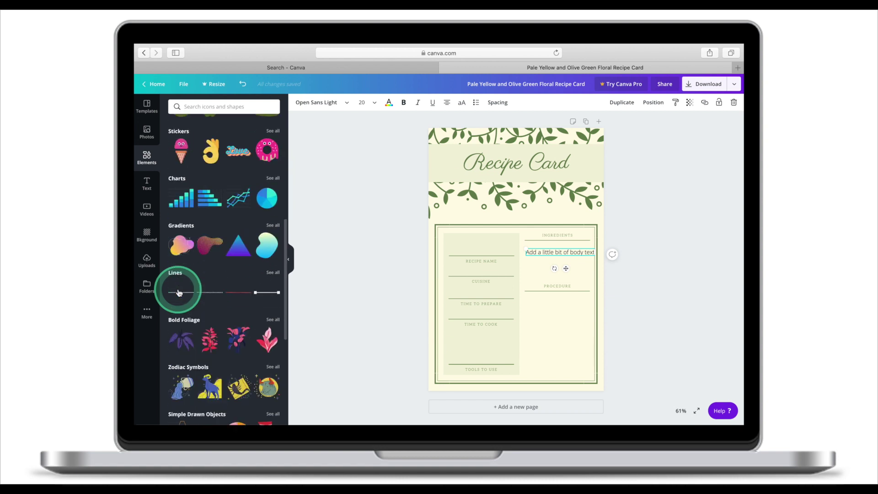
{"action": "scroll", "coordinate": [186, 279], "scroll_direction": "up", "scroll_amount": 8}
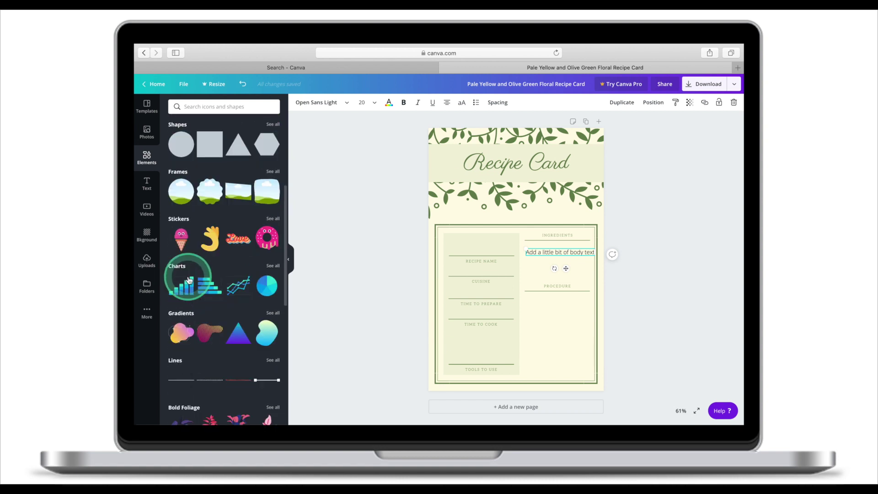
{"action": "left_click", "coordinate": [200, 106]}
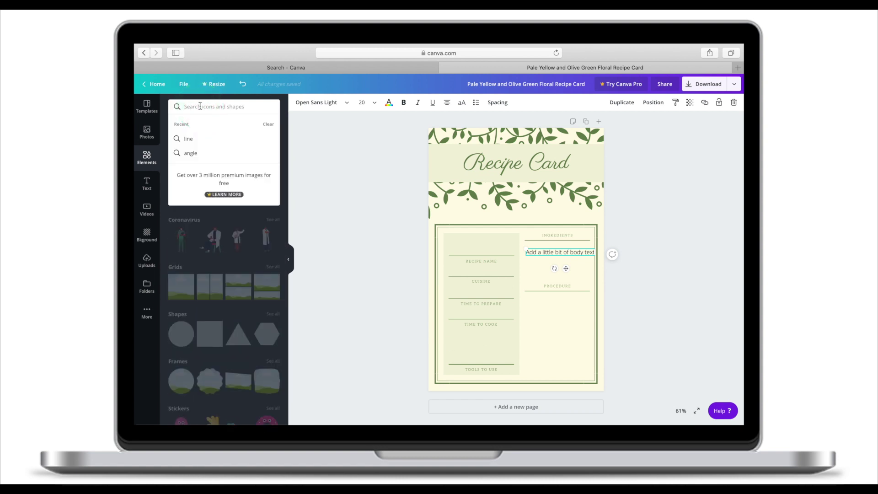
{"action": "type", "text": "cake"}
{"action": "key", "text": "Return"}
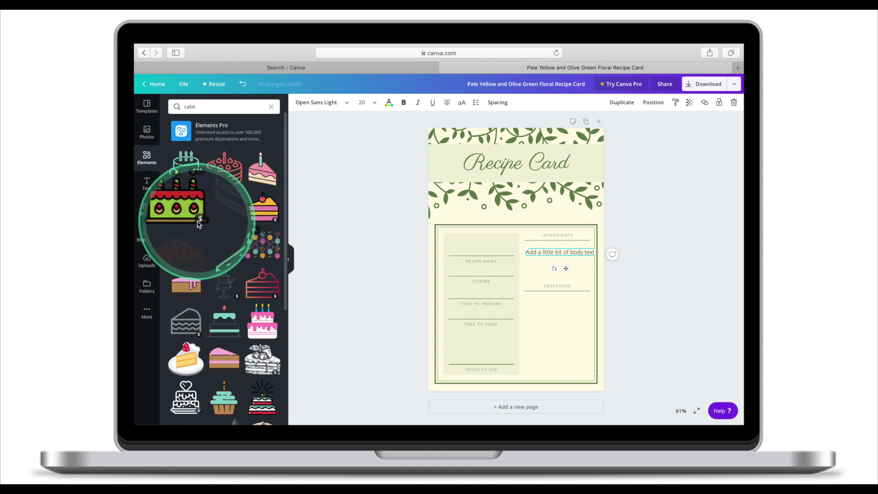
Add the green birthday cake graphic to the card, then delete it
{"action": "left_click", "coordinate": [186, 214]}
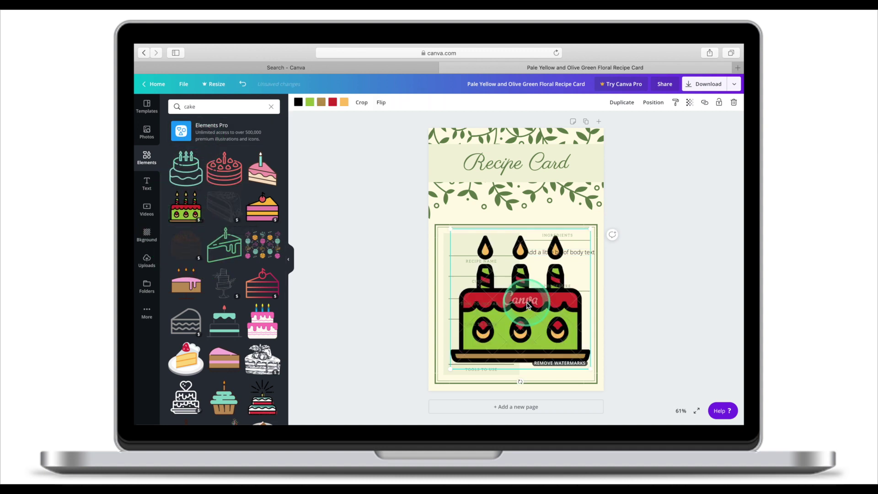
{"action": "left_click_drag", "start_coordinate": [525, 302], "coordinate": [529, 275]}
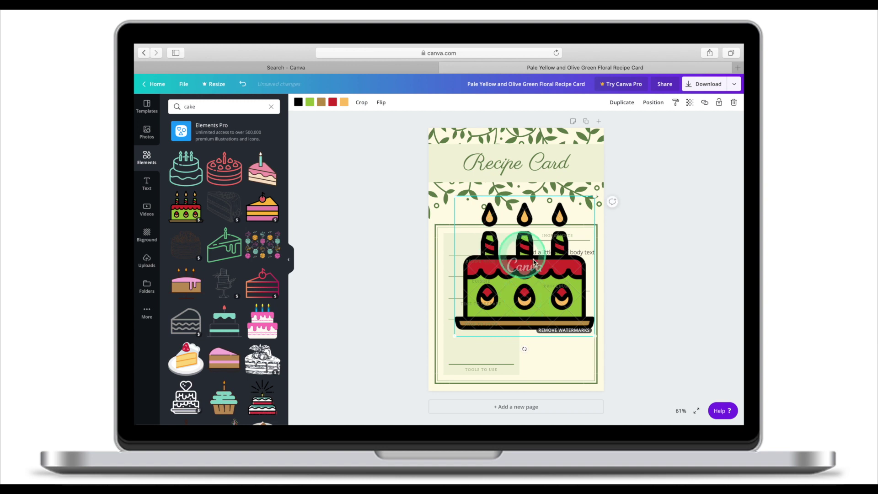
{"action": "key", "text": "Delete"}
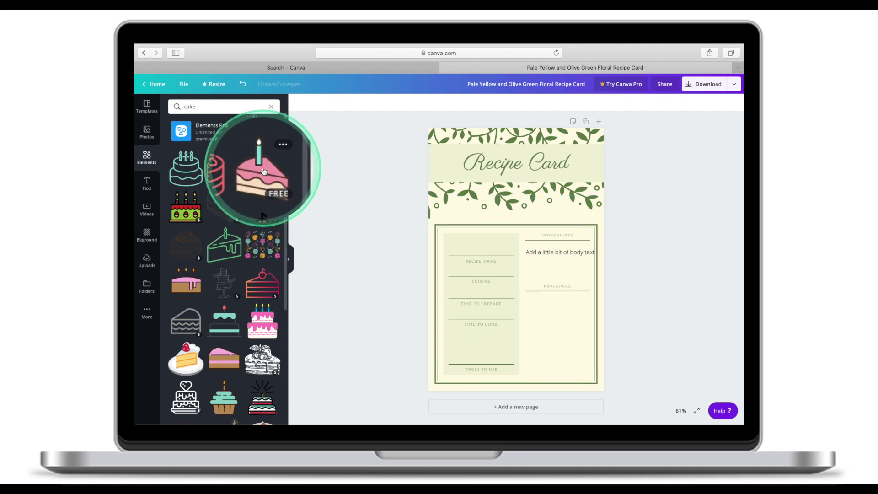
Place the pink candle cake slice upright below Procedure, then open a new browser tab
{"action": "left_click_drag", "start_coordinate": [266, 177], "coordinate": [542, 280]}
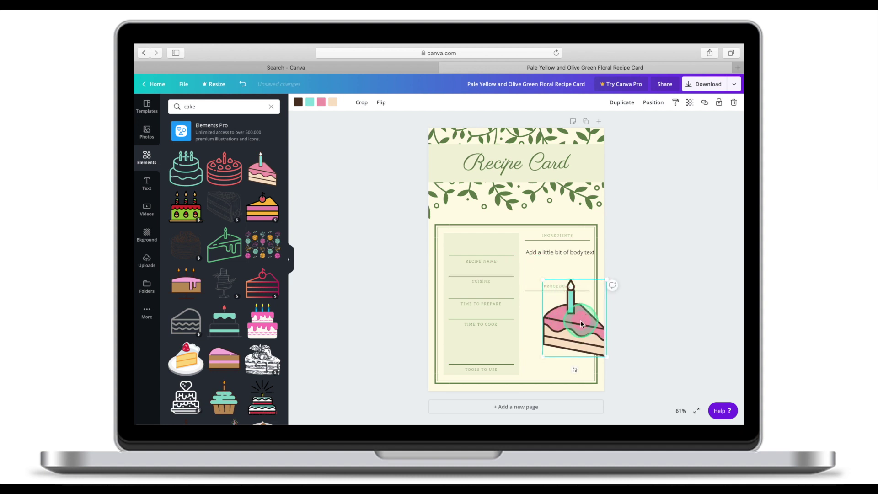
{"action": "left_click_drag", "start_coordinate": [581, 324], "coordinate": [569, 323]}
{"action": "mouse_move", "coordinate": [562, 369]}
{"action": "left_mouse_down"}
{"action": "mouse_move", "coordinate": [543, 362]}
{"action": "mouse_move", "coordinate": [580, 366]}
{"action": "mouse_move", "coordinate": [559, 369]}
{"action": "left_mouse_up"}
{"action": "left_click_drag", "start_coordinate": [543, 305], "coordinate": [554, 336]}
{"action": "left_click", "coordinate": [389, 275]}
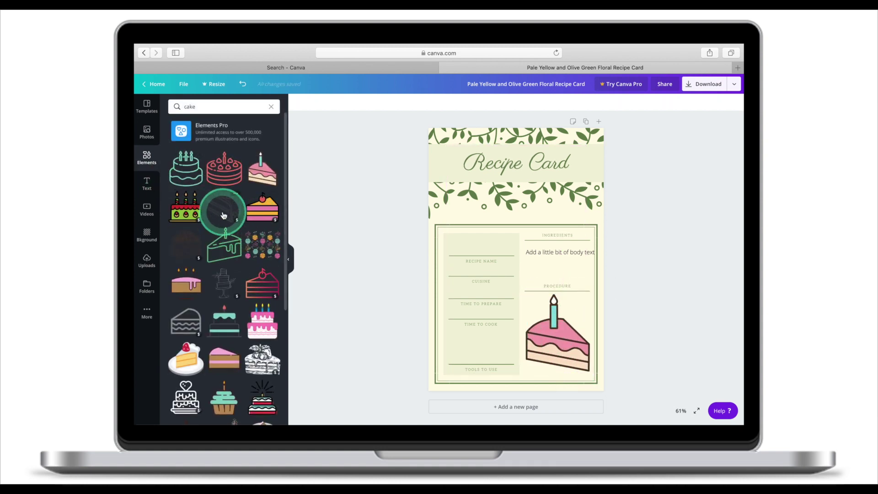
{"action": "left_click", "coordinate": [738, 68]}
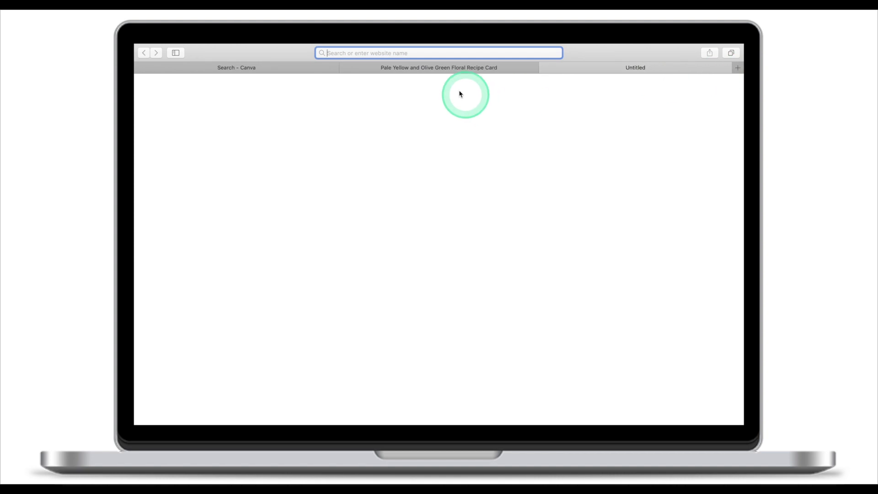
Return to the recipe card tab and show Uploads, cancelling the file chooser
{"action": "left_click", "coordinate": [444, 68]}
{"action": "left_click", "coordinate": [145, 261]}
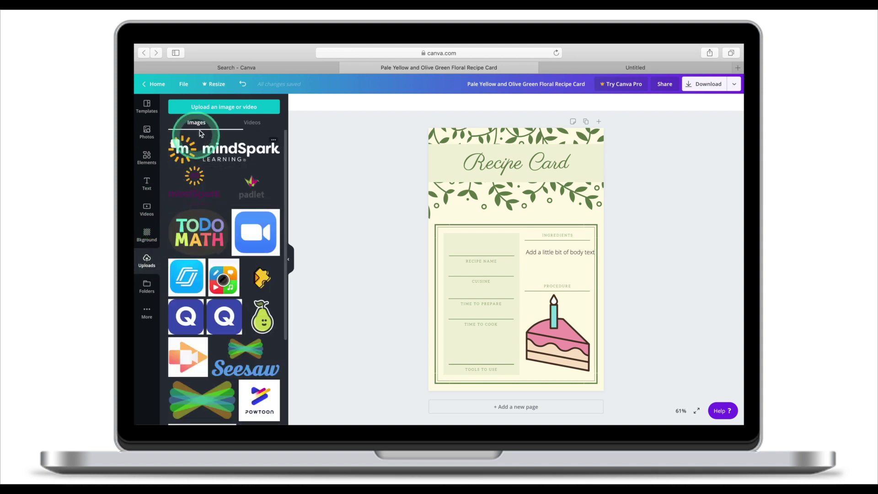
{"action": "left_click", "coordinate": [212, 107]}
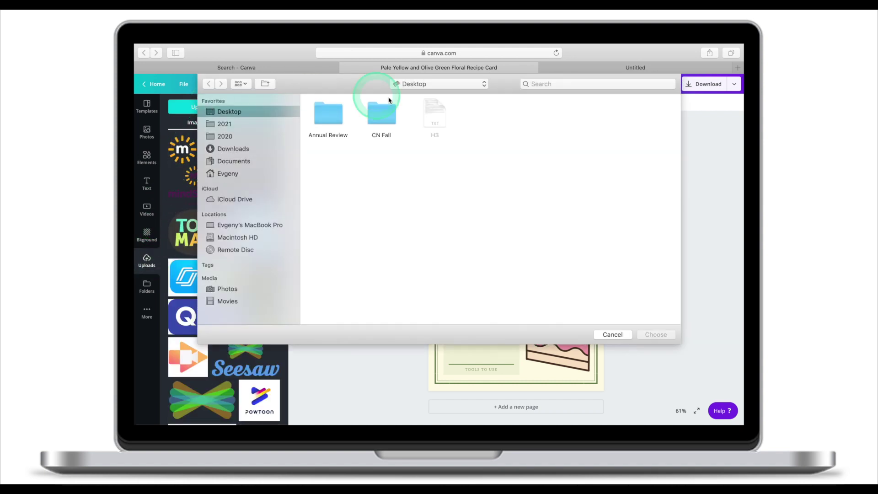
{"action": "left_click", "coordinate": [613, 335]}
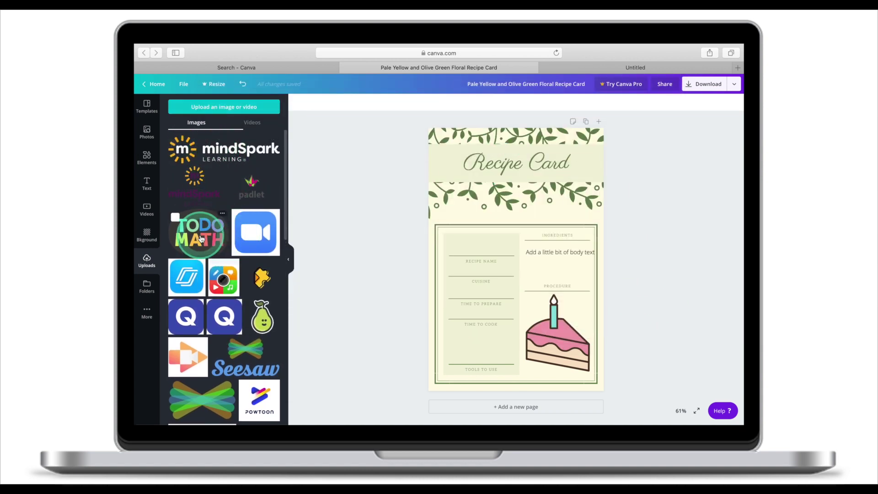
Drop the uploaded TODO MATH logo into the card's left frame
{"action": "left_click_drag", "start_coordinate": [293, 235], "coordinate": [220, 215]}
{"action": "scroll", "coordinate": [219, 229], "scroll_direction": "down", "scroll_amount": 2}
{"action": "scroll", "coordinate": [217, 206], "scroll_direction": "up", "scroll_amount": 2}
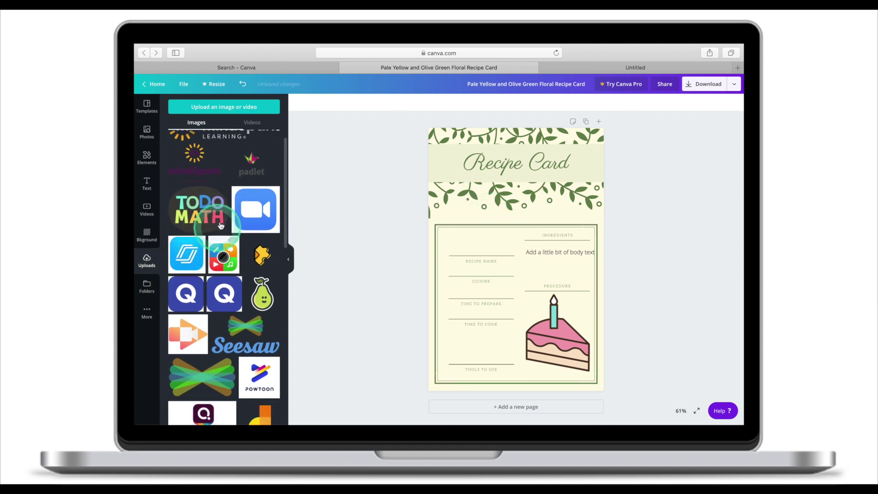
{"action": "scroll", "coordinate": [210, 210], "scroll_direction": "down", "scroll_amount": 1}
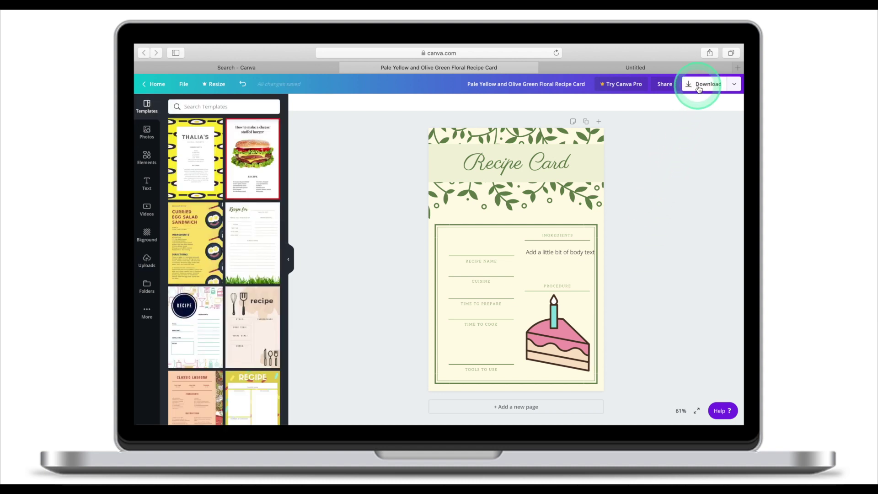
Set the download file type to PNG and download the recipe card
{"action": "left_click", "coordinate": [699, 88]}
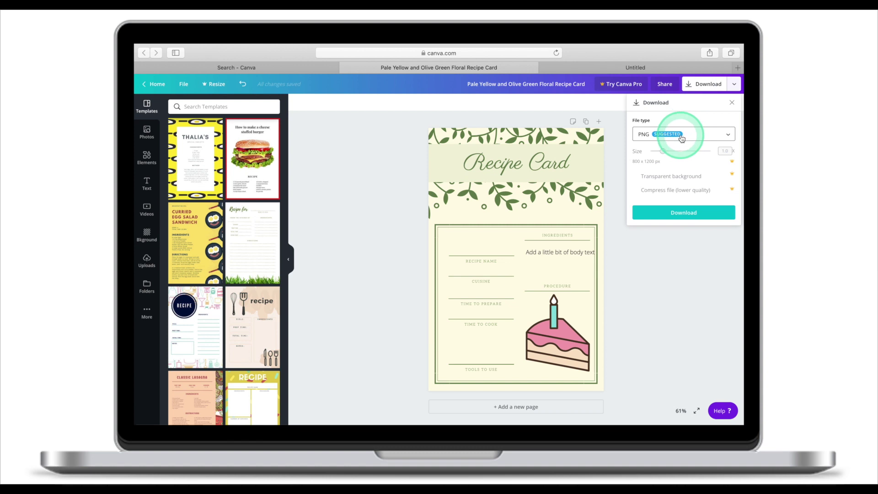
{"action": "left_click", "coordinate": [681, 138]}
{"action": "left_click", "coordinate": [697, 140]}
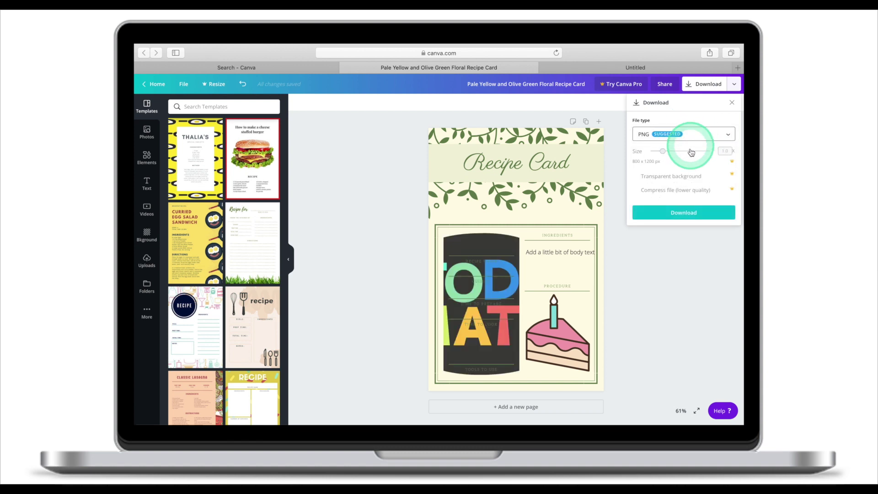
{"action": "left_click", "coordinate": [671, 213]}
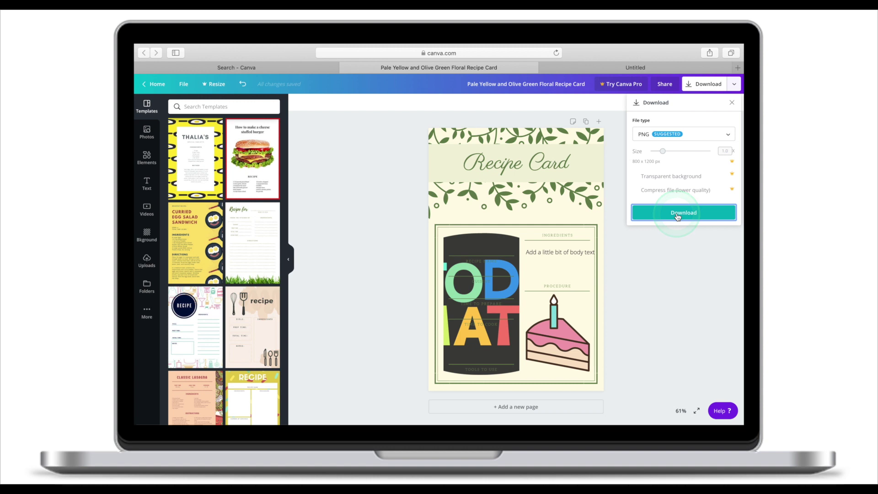